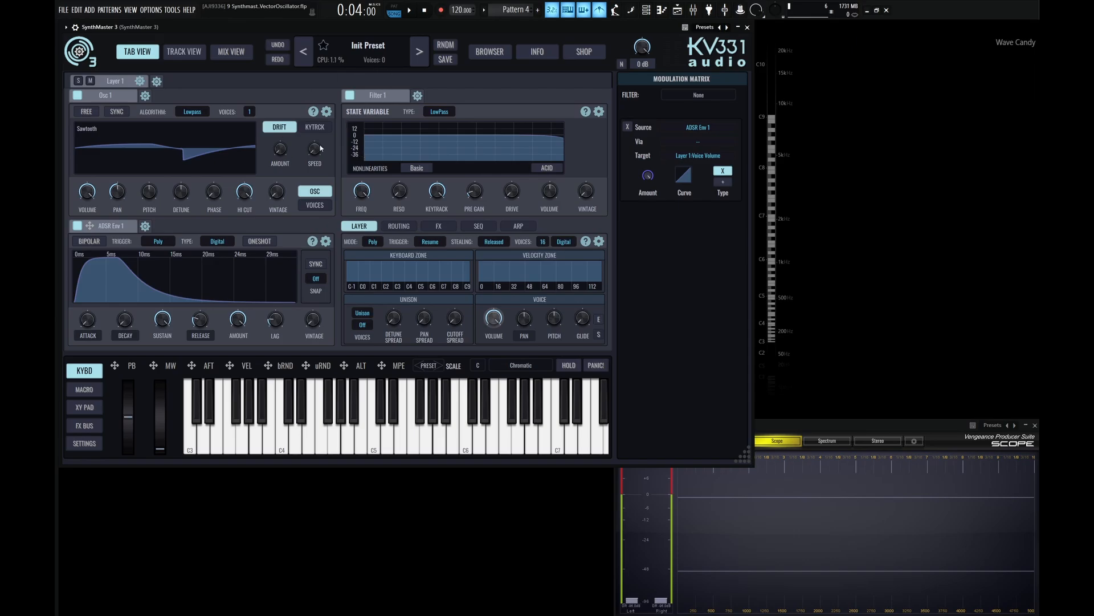
# - Replace the first oscillator with a Vector Osc
pyautogui.click(326, 112)
pyautogui.moveTo(341, 175)
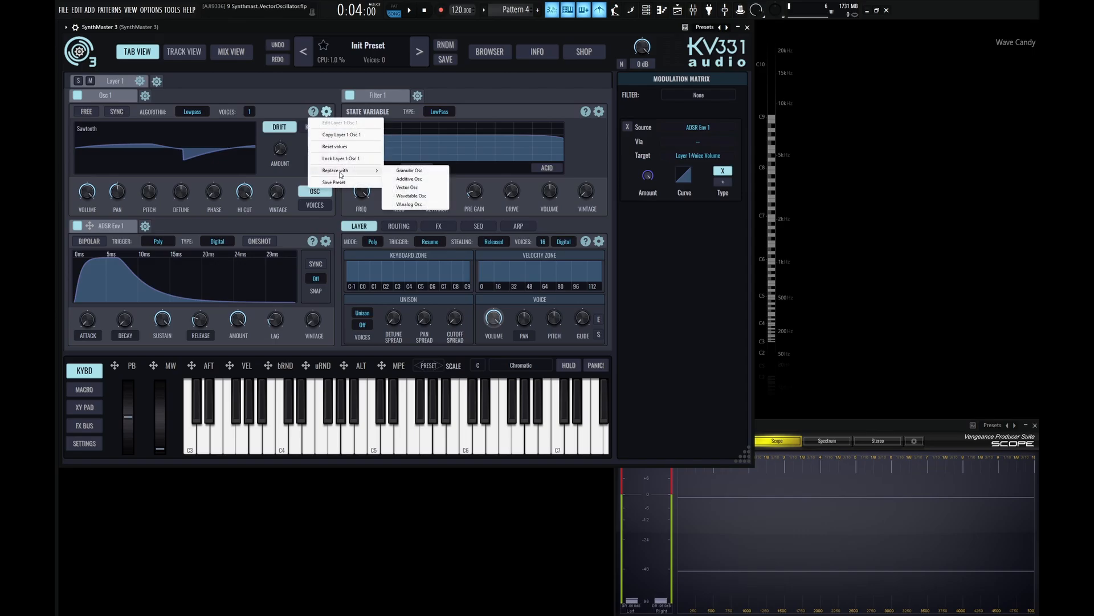
pyautogui.click(407, 188)
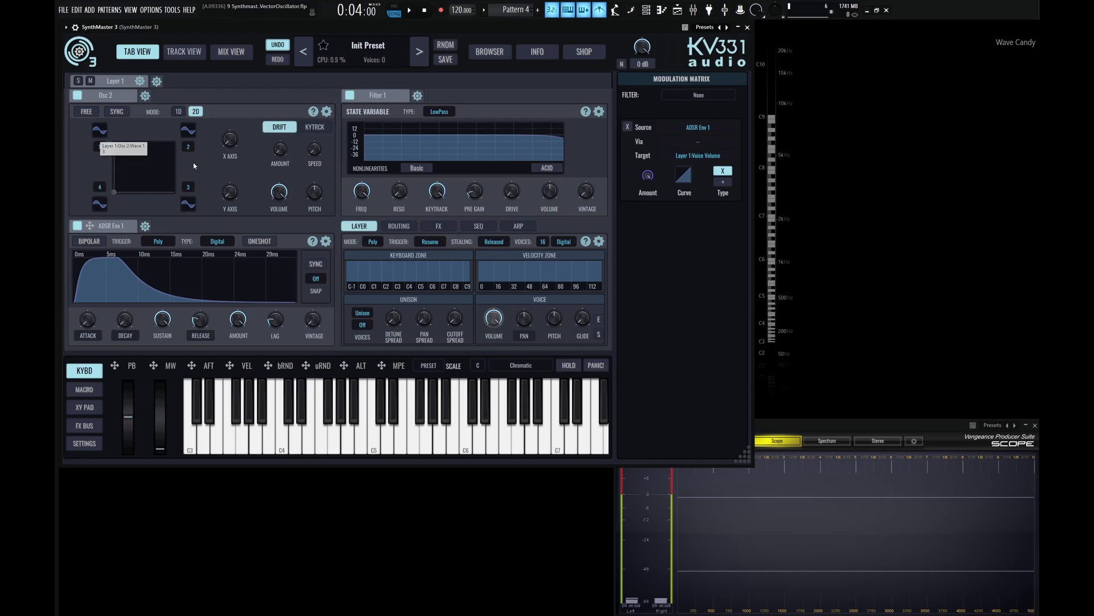
# - Switch the vector oscillator to 1D mode and browse the waveform list for wave 1 without changing it
pyautogui.click(179, 112)
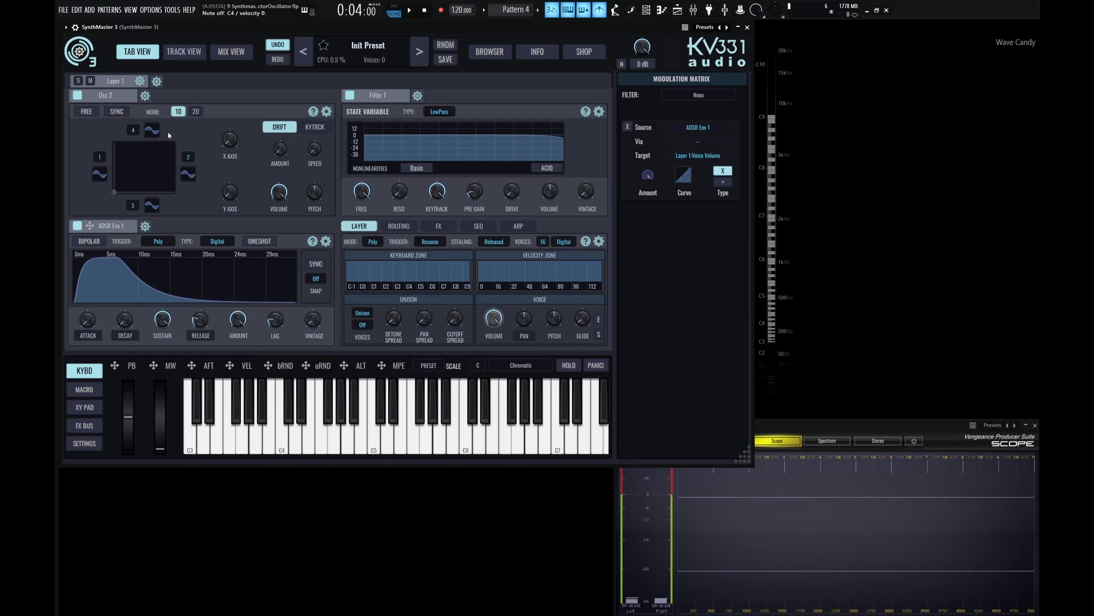
pyautogui.click(100, 175)
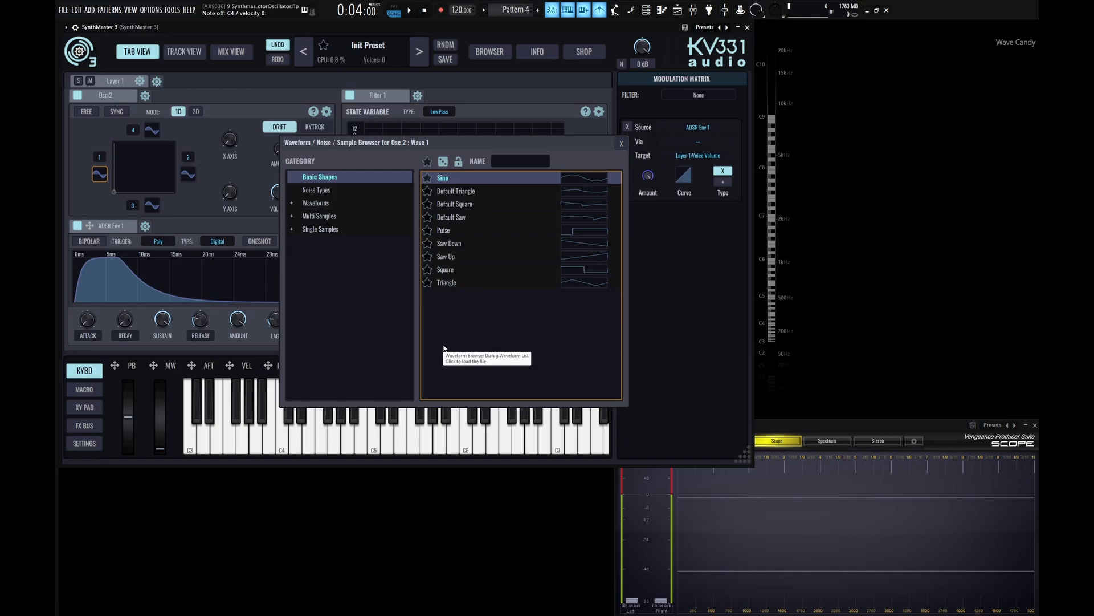
pyautogui.click(621, 143)
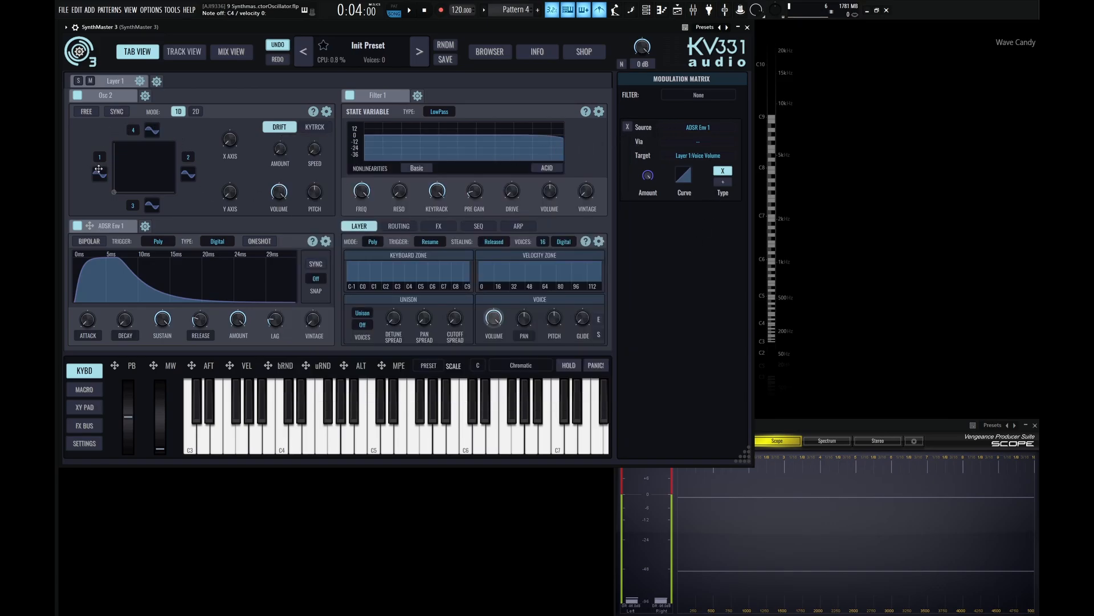
# - Reset the vector waves' harmonic numbers to 0 and set the left wave's harmonic number to 1
pyautogui.doubleClick(132, 130)
pyautogui.doubleClick(99, 158)
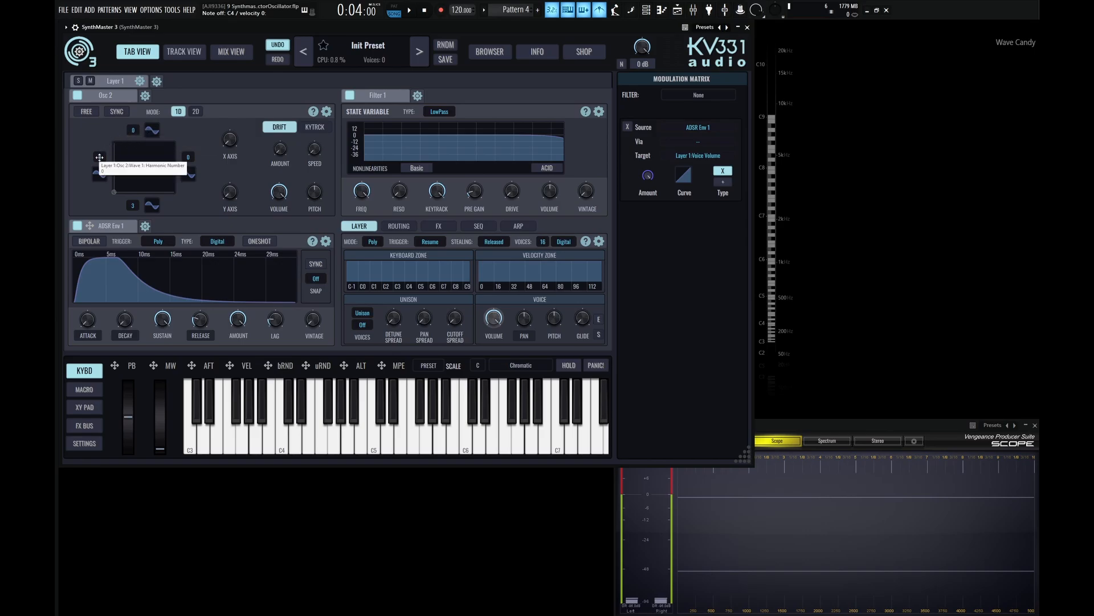
pyautogui.doubleClick(131, 206)
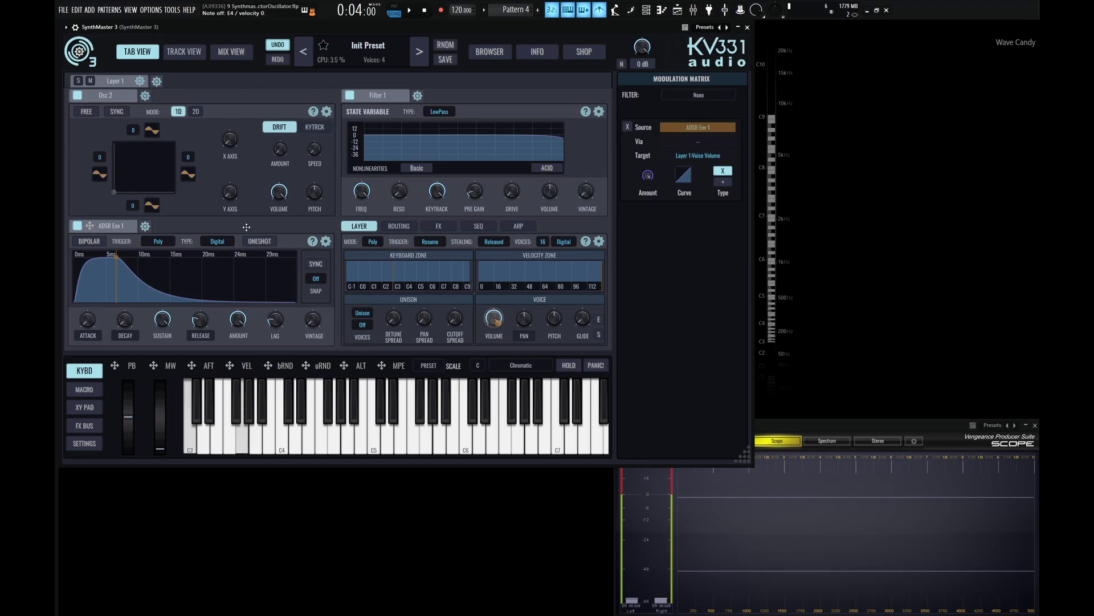
pyautogui.doubleClick(97, 158)
pyautogui.write('1')
pyautogui.press('Return')
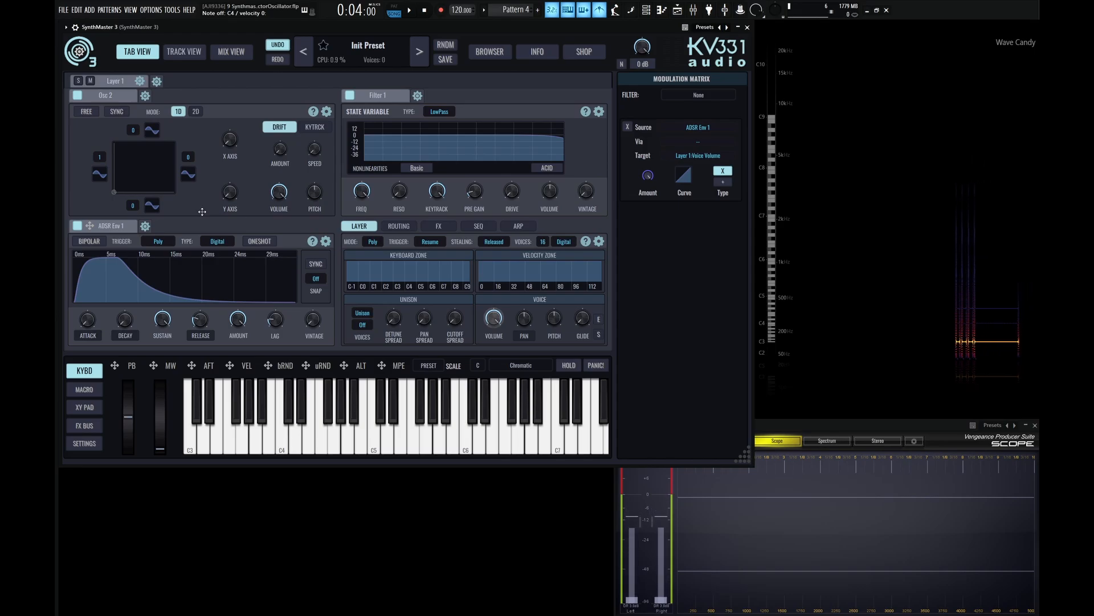
# - Set the left wave's harmonic number to 1 semitone and scroll its value up and back down
pyautogui.rightClick(99, 158)
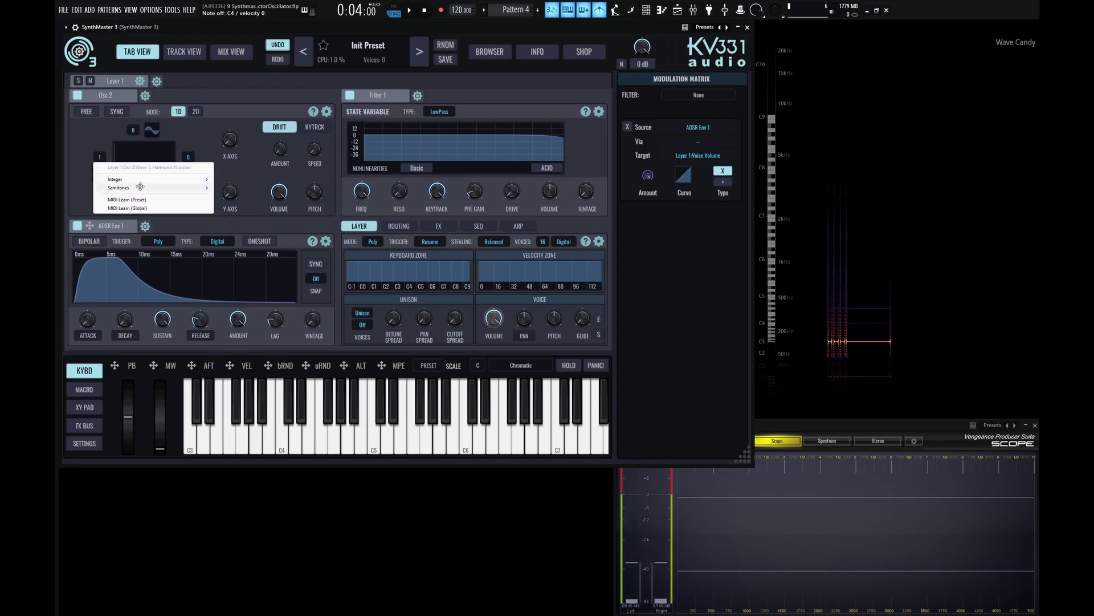
pyautogui.moveTo(140, 186)
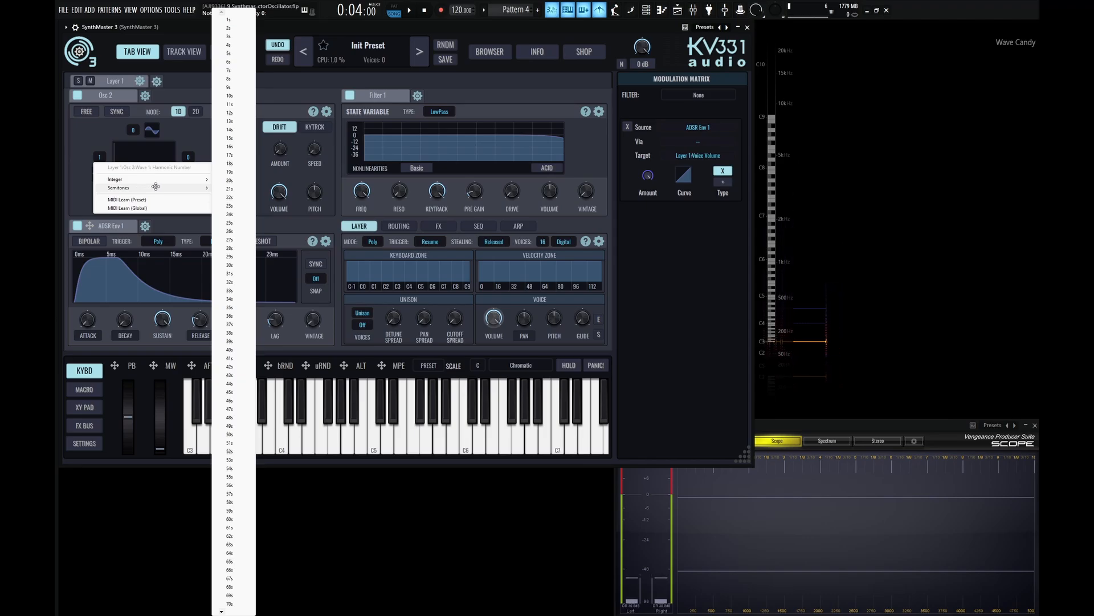
pyautogui.click(235, 19)
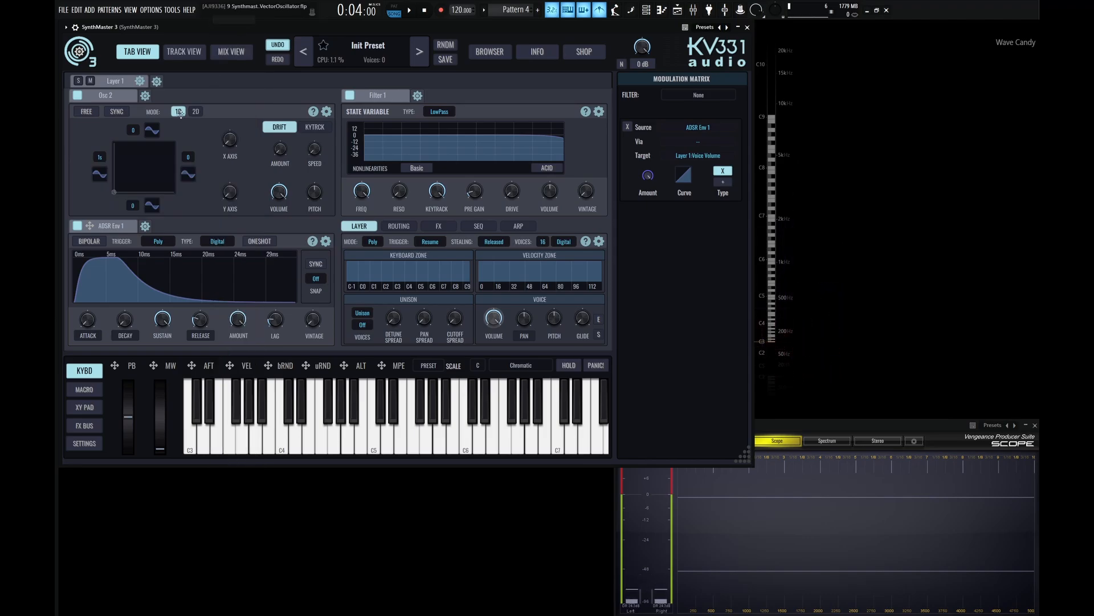
pyautogui.scroll(5, 102, 158)
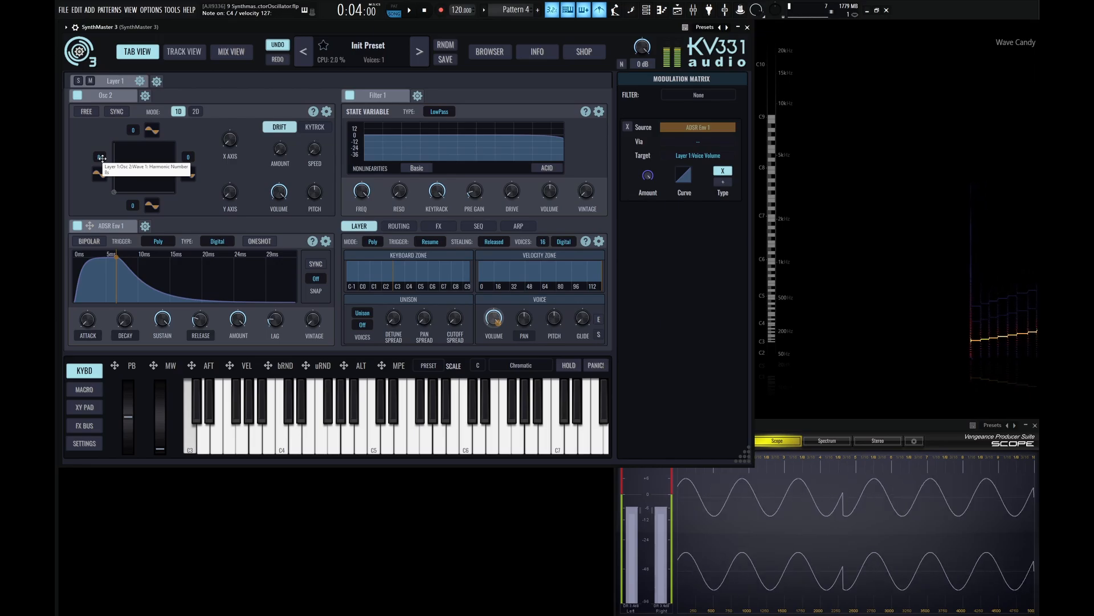
pyautogui.scroll(-1, 102, 158)
pyautogui.scroll(-4, 102, 158)
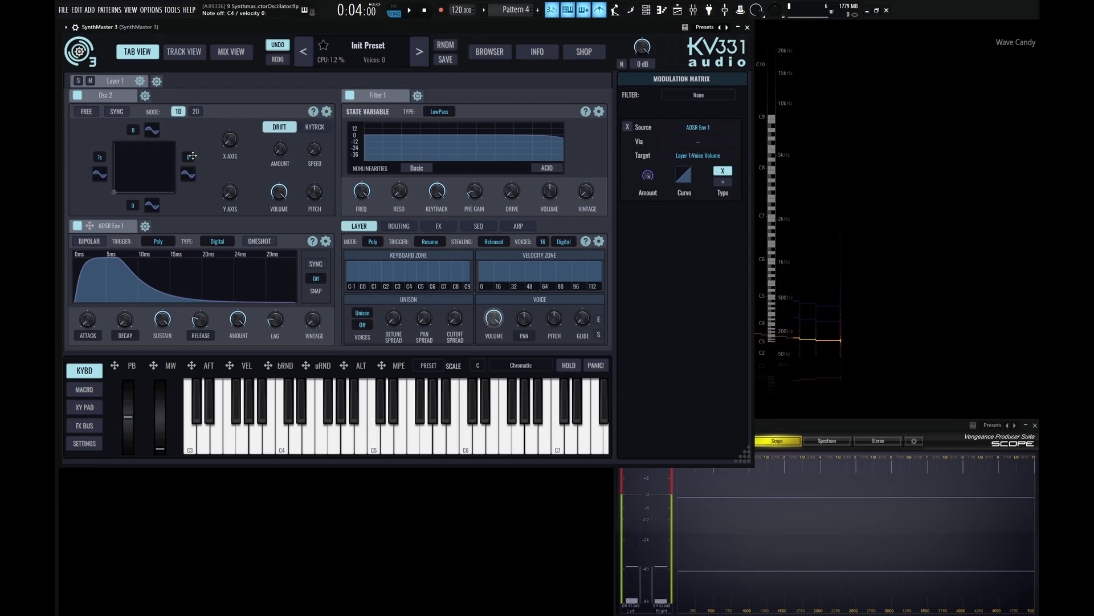
# - Set the left wave's harmonic number back to the integer value 1
pyautogui.rightClick(105, 162)
pyautogui.moveTo(132, 181)
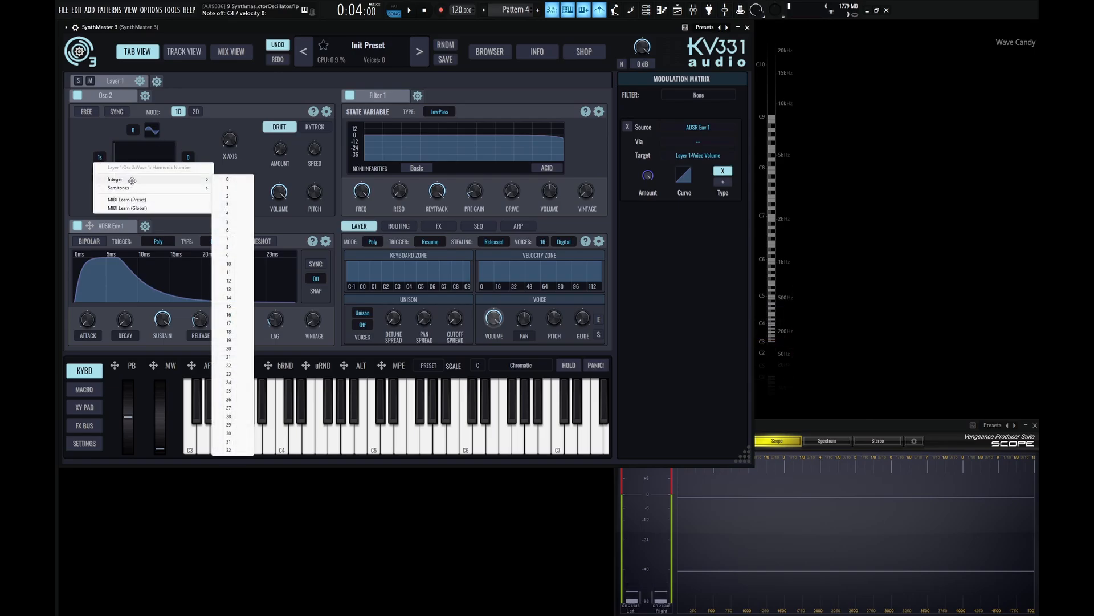
pyautogui.click(237, 181)
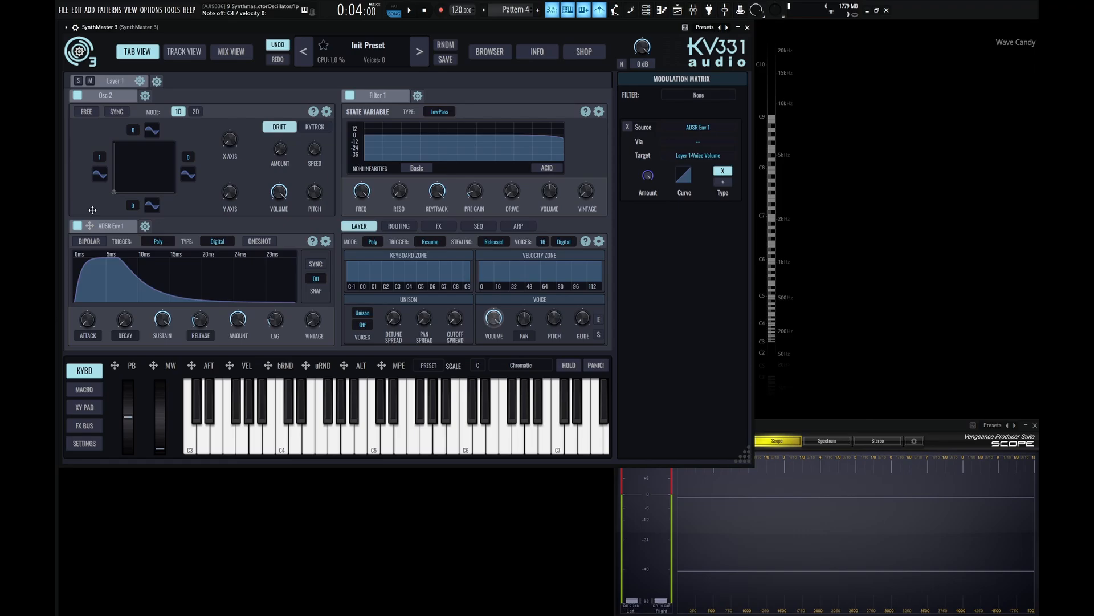
# - Try dragging the vector position point from the pad's bottom-left corner across the pad
pyautogui.click(97, 158)
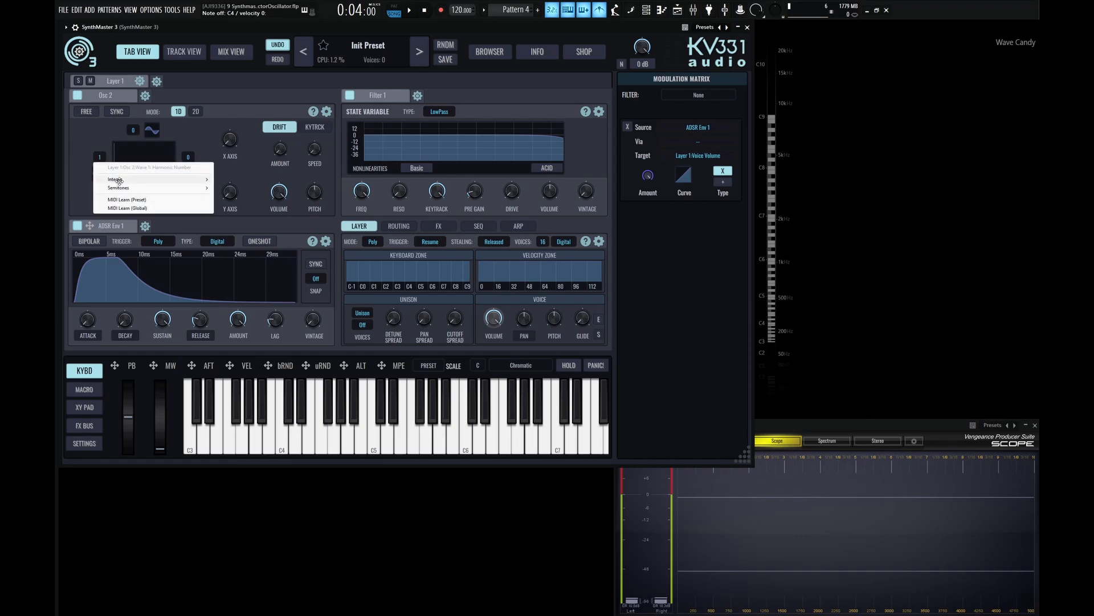
pyautogui.click(93, 137)
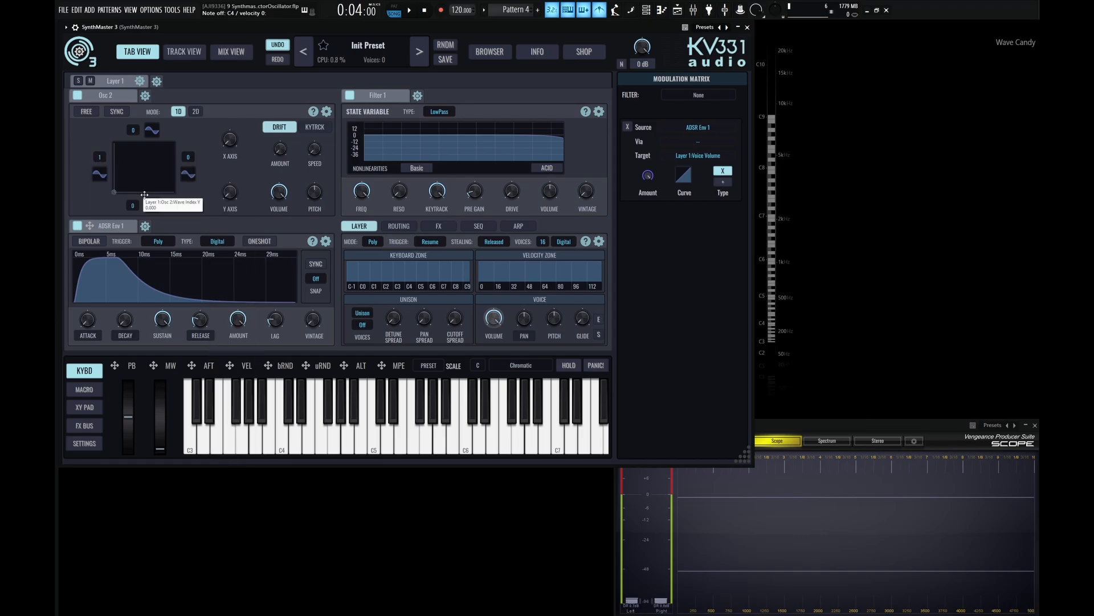
pyautogui.moveTo(117, 193); pyautogui.dragTo(139, 176)
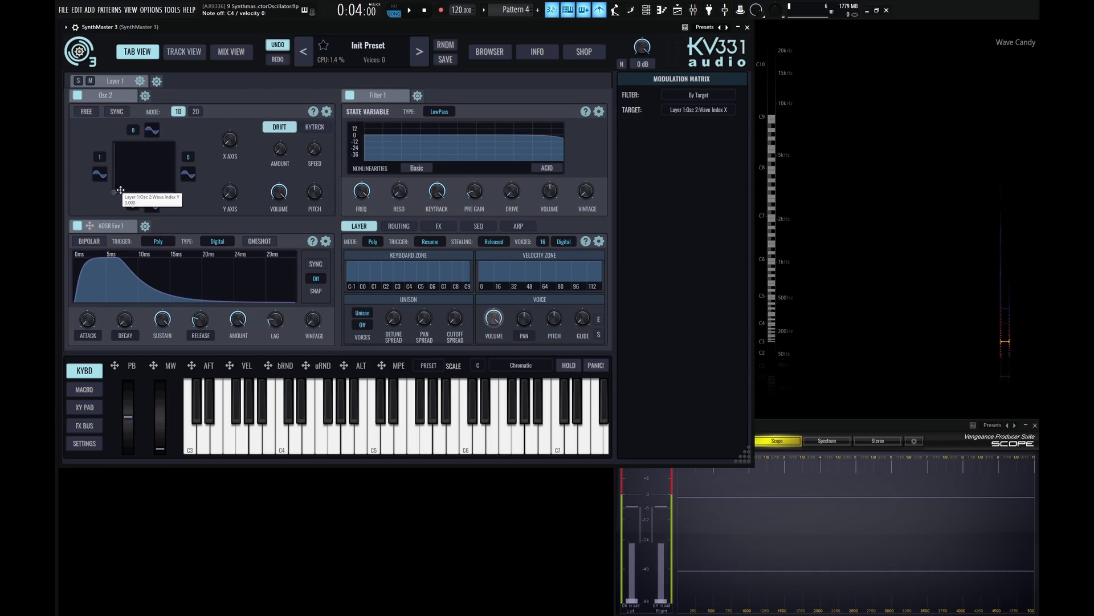
pyautogui.moveTo(120, 189)
pyautogui.mouseDown()
pyautogui.moveTo(144, 195)
pyautogui.moveTo(113, 181)
pyautogui.moveTo(106, 201)
pyautogui.mouseUp()
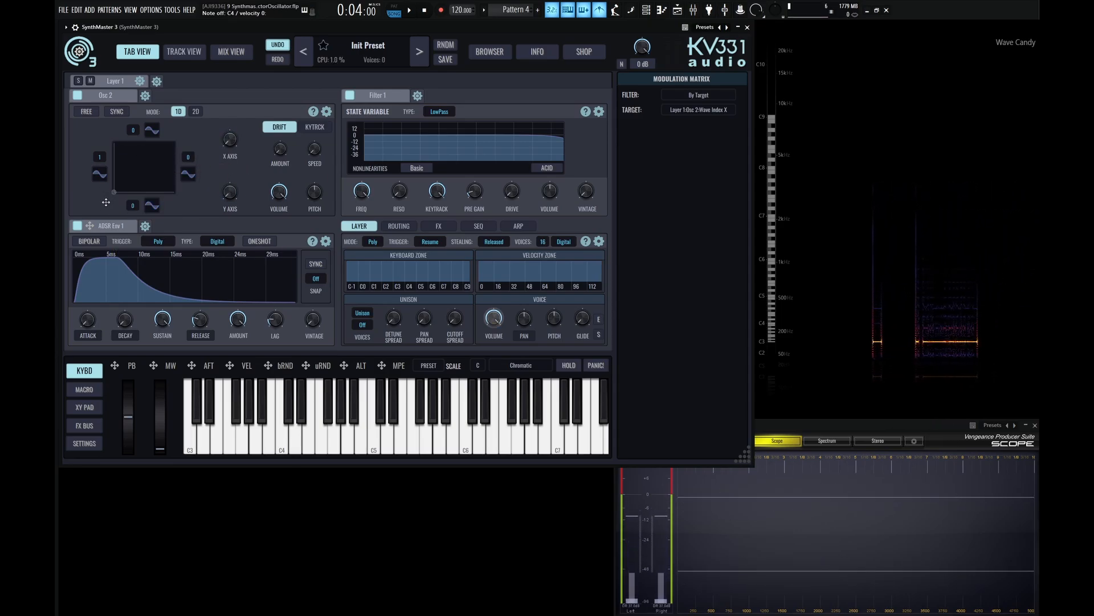
pyautogui.moveTo(115, 194); pyautogui.dragTo(152, 179)
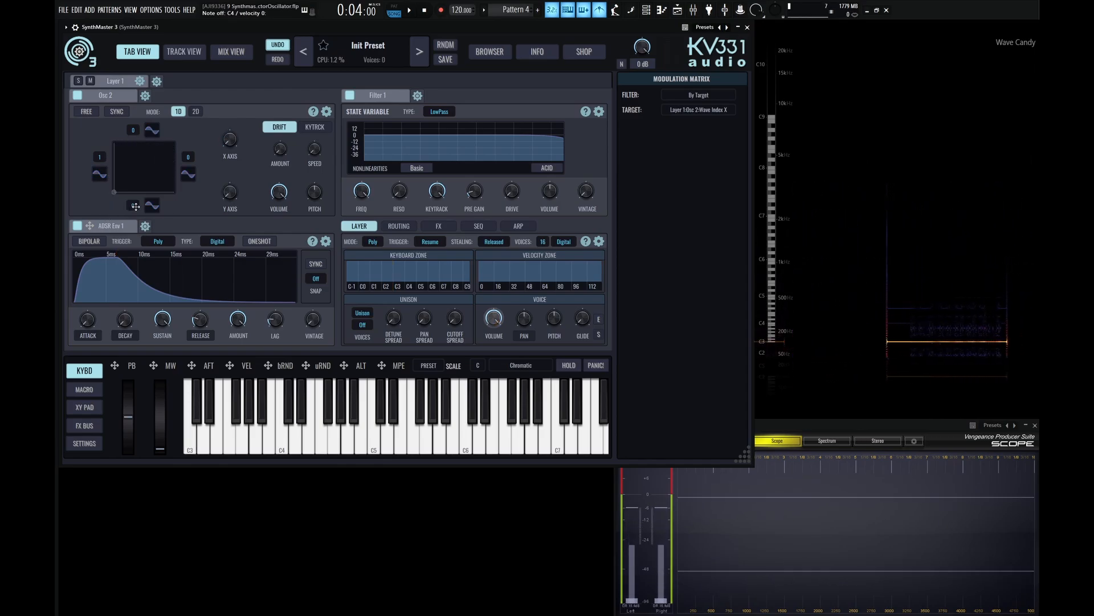
# - Raise the bottom wave's harmonic number to 2 and the top wave's harmonic number to 4
pyautogui.scroll(2, 133, 208)
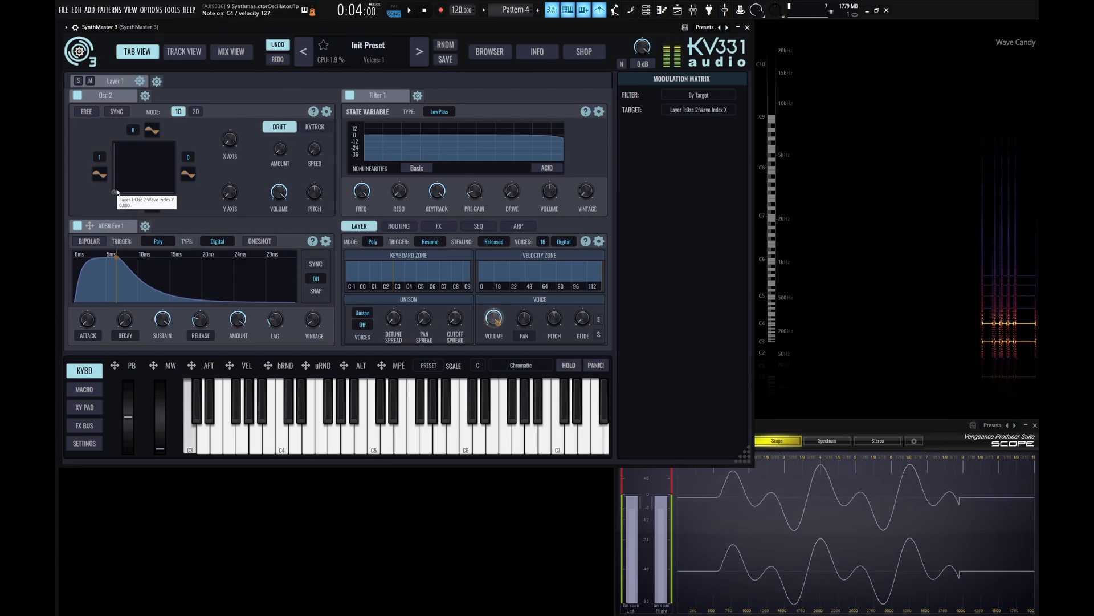
pyautogui.moveTo(114, 193)
pyautogui.mouseDown()
pyautogui.moveTo(114, 139)
pyautogui.moveTo(111, 203)
pyautogui.mouseUp()
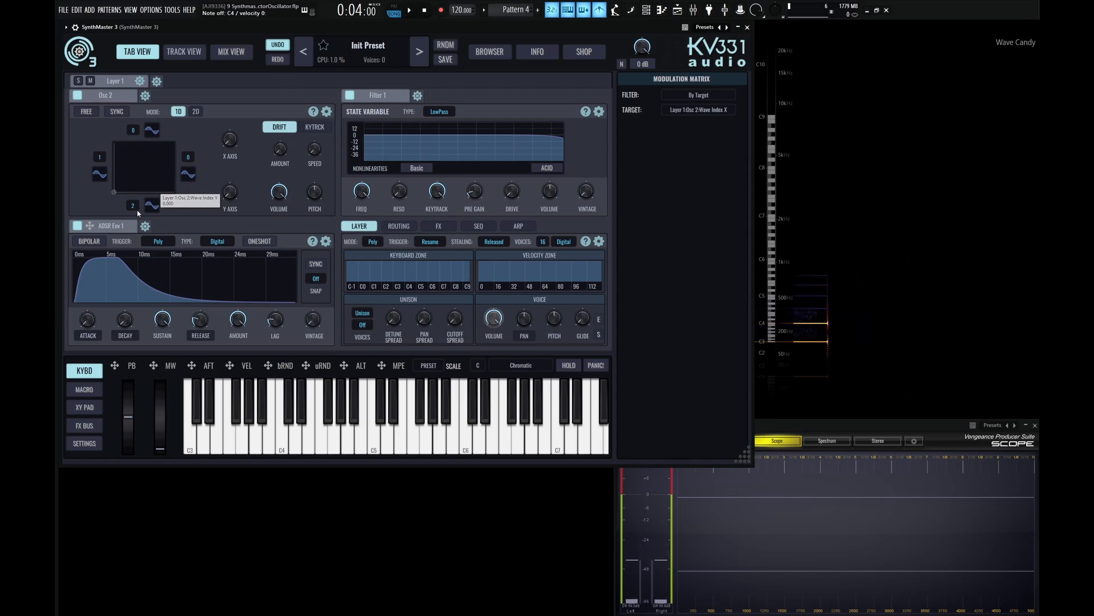
pyautogui.scroll(1, 135, 134)
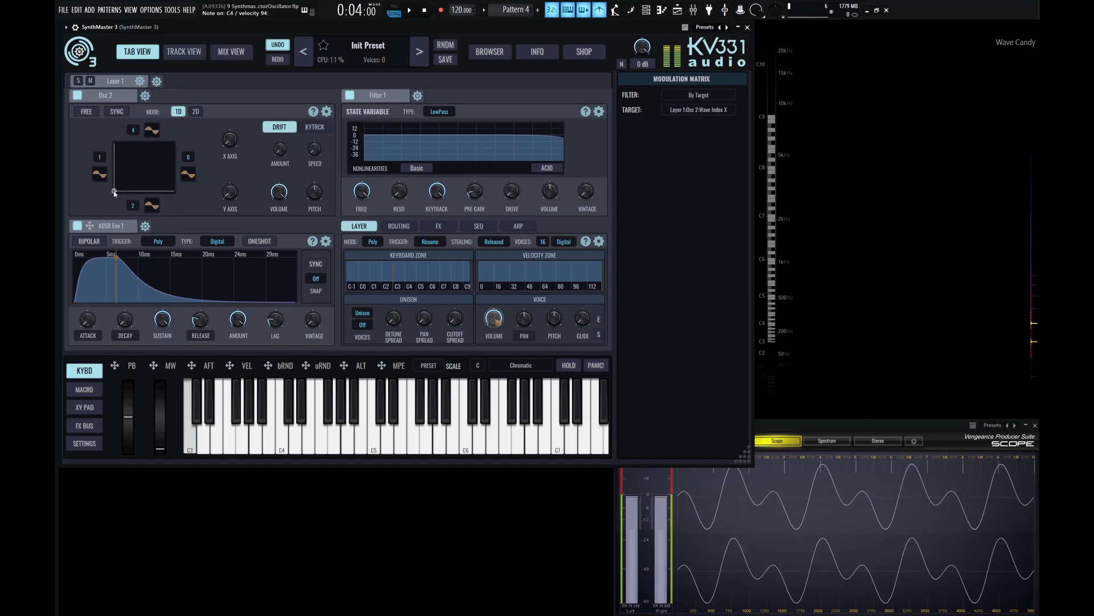
# - Sweep the vector position point up and down along the pad's left edge
pyautogui.moveTo(114, 192); pyautogui.dragTo(108, 160)
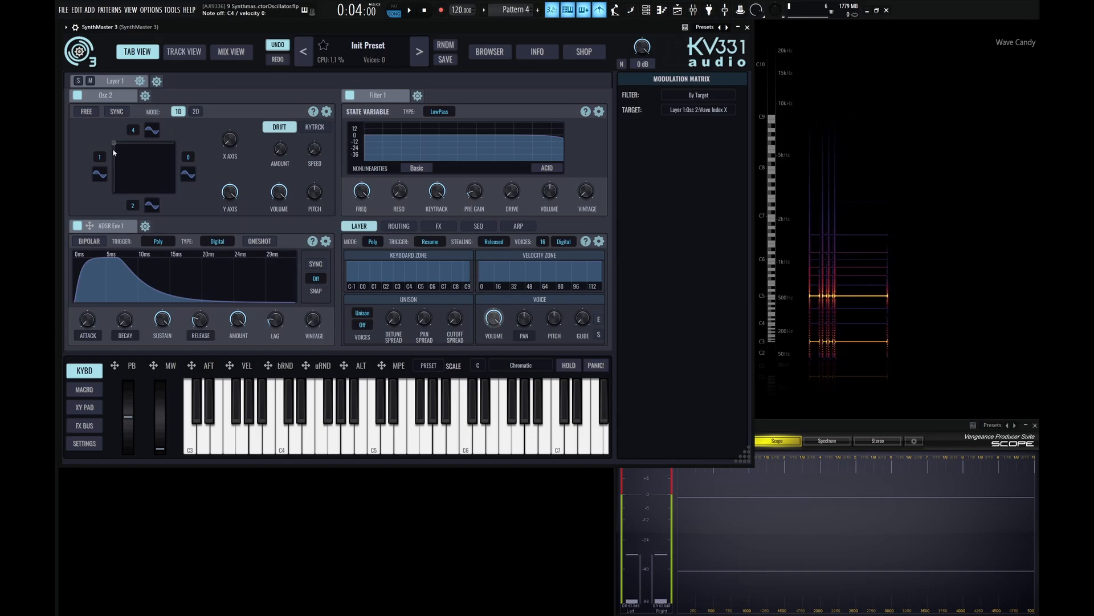
pyautogui.moveTo(114, 143); pyautogui.dragTo(110, 168)
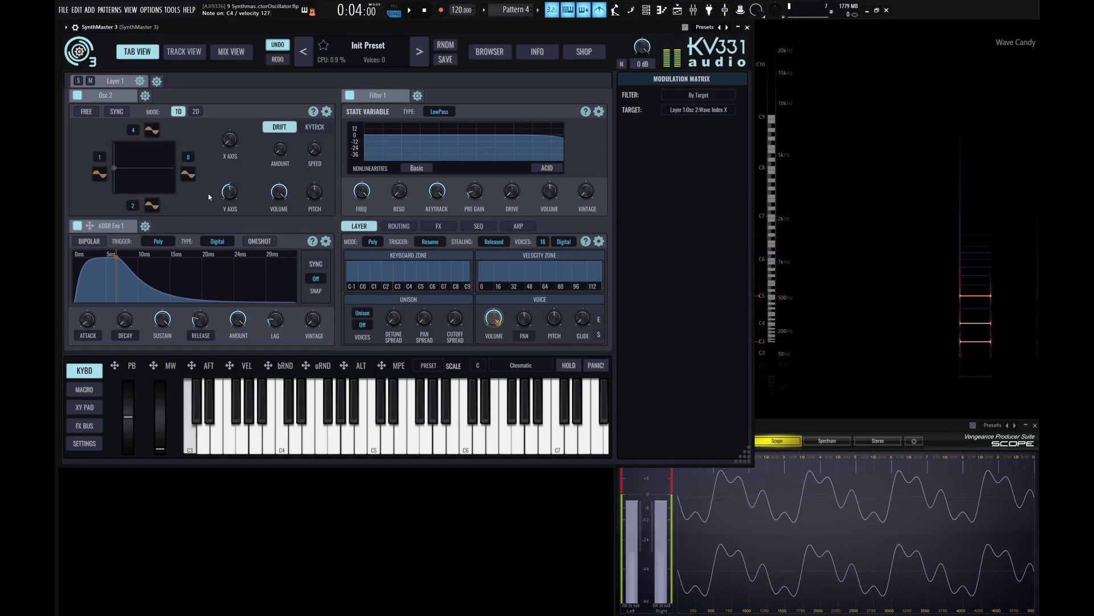
pyautogui.moveTo(117, 175); pyautogui.dragTo(134, 204)
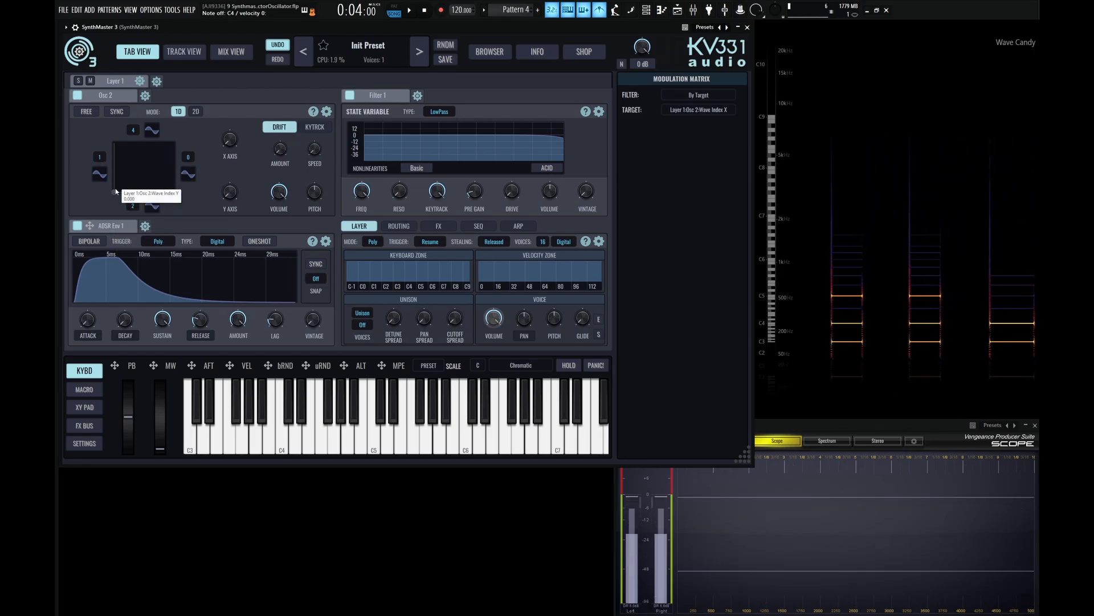
pyautogui.moveTo(117, 190)
pyautogui.mouseDown()
pyautogui.moveTo(98, 134)
pyautogui.moveTo(126, 165)
pyautogui.moveTo(118, 188)
pyautogui.mouseUp()
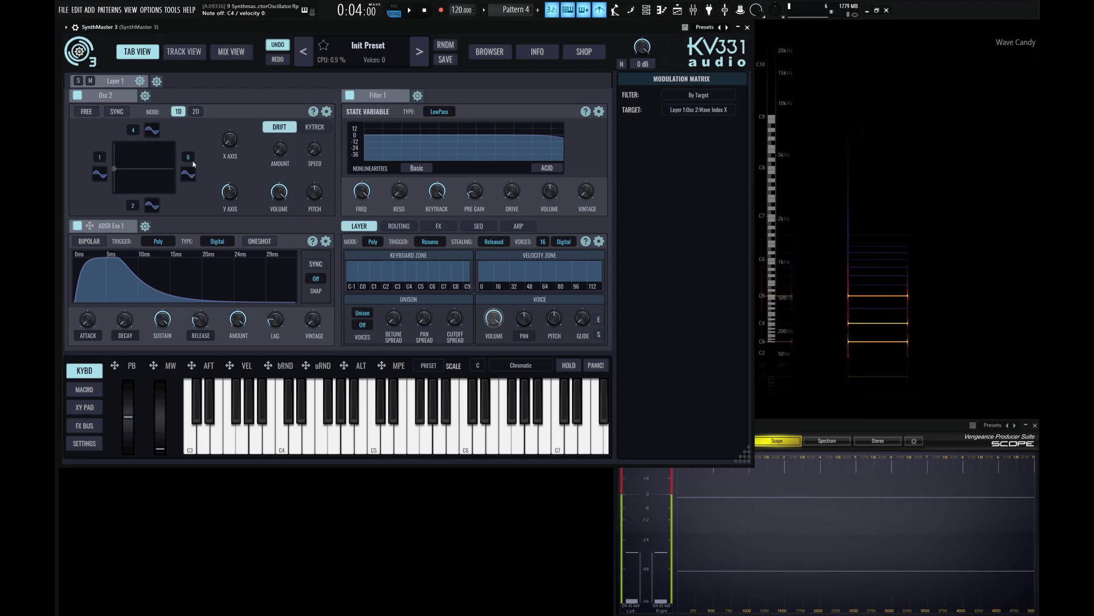
# - Place the vector position point at the pad's centre and turn the X Axis knob down slightly
pyautogui.scroll(4, 194, 160)
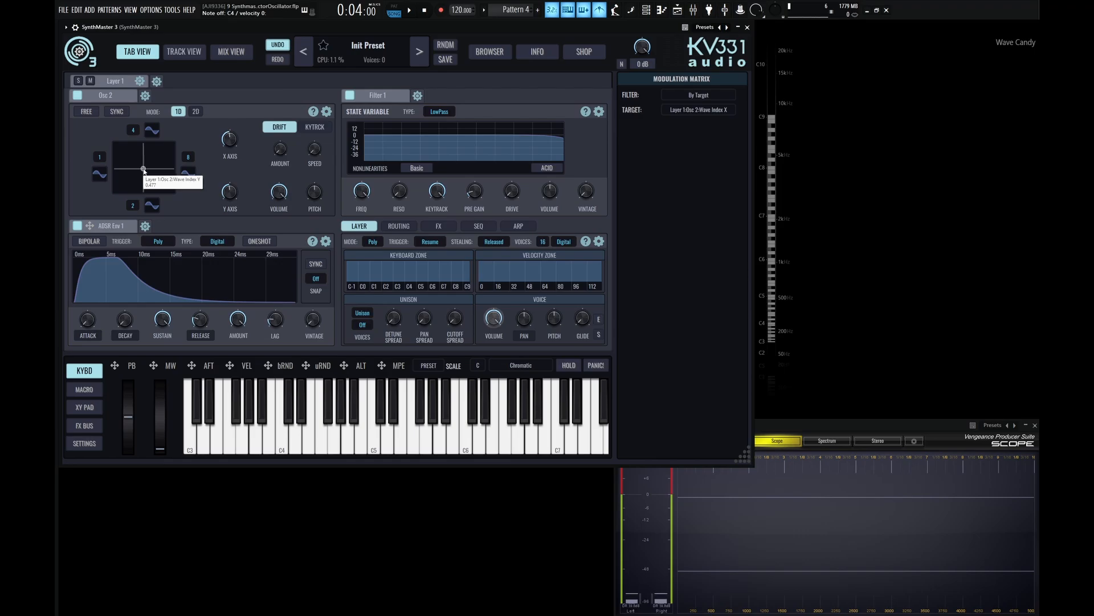
pyautogui.moveTo(144, 169)
pyautogui.mouseDown()
pyautogui.moveTo(185, 173)
pyautogui.moveTo(105, 173)
pyautogui.moveTo(176, 168)
pyautogui.moveTo(165, 171)
pyautogui.moveTo(176, 169)
pyautogui.moveTo(171, 187)
pyautogui.moveTo(166, 143)
pyautogui.moveTo(136, 163)
pyautogui.moveTo(151, 161)
pyautogui.moveTo(142, 173)
pyautogui.mouseUp()
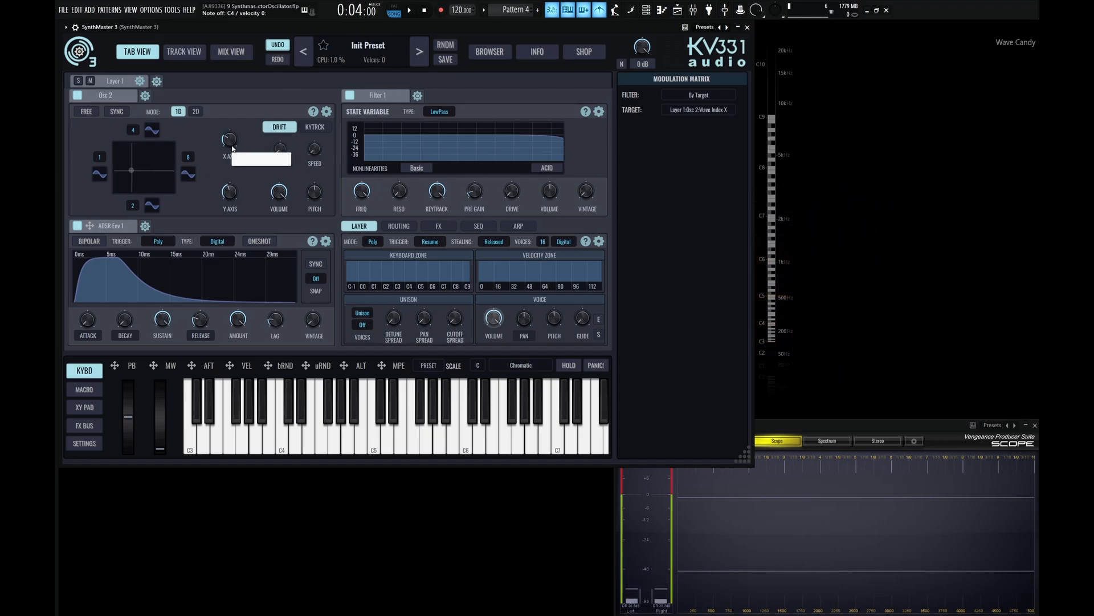
pyautogui.moveTo(232, 147)
pyautogui.mouseDown()
pyautogui.moveTo(229, 157)
pyautogui.moveTo(228, 101)
pyautogui.moveTo(222, 158)
pyautogui.moveTo(220, 146)
pyautogui.mouseUp()
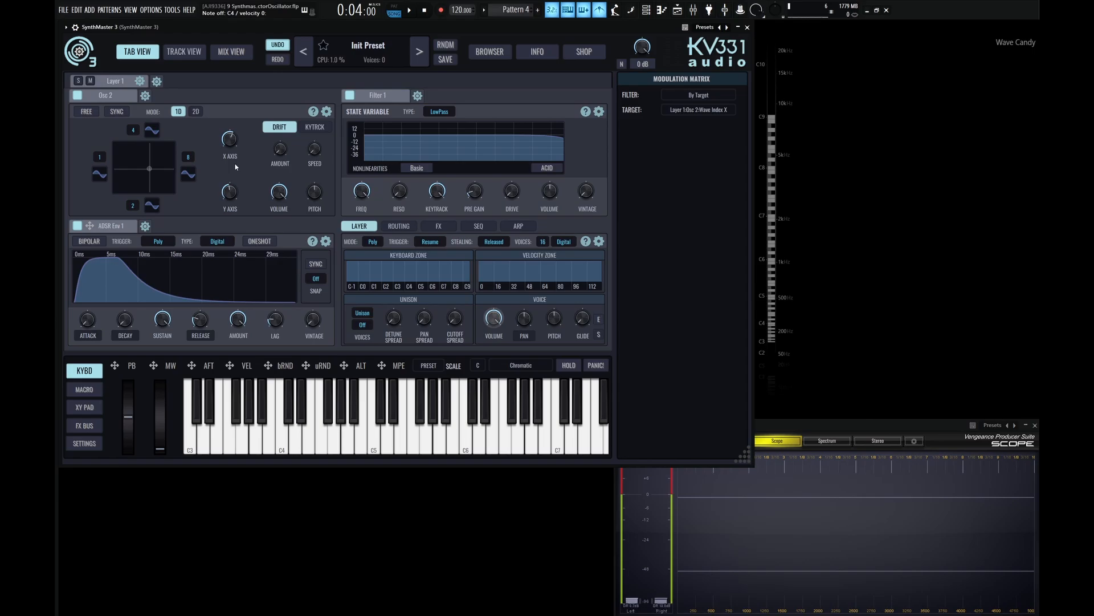
# - Move the vector point to the bottom-left corner and switch the oscillator to 2D mode
pyautogui.moveTo(152, 172); pyautogui.dragTo(114, 203)
pyautogui.click(195, 112)
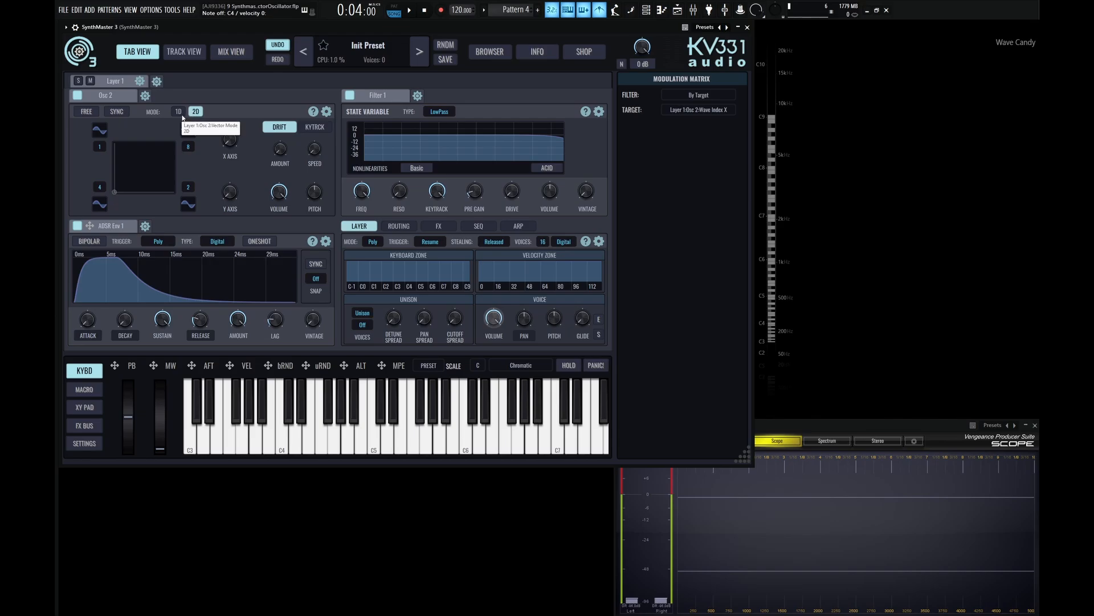
pyautogui.click(180, 113)
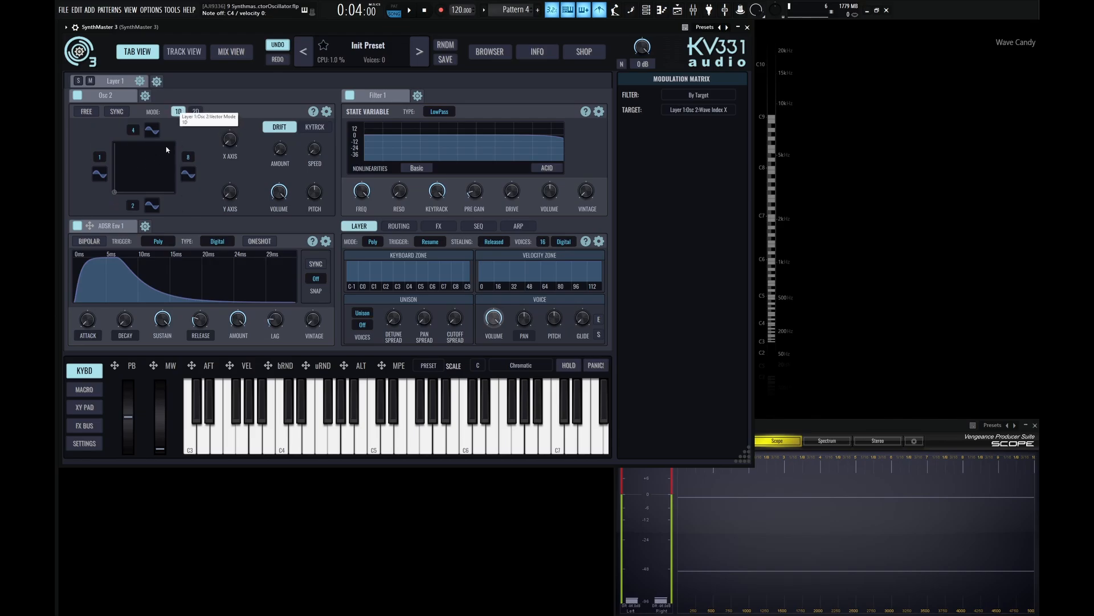
pyautogui.click(196, 112)
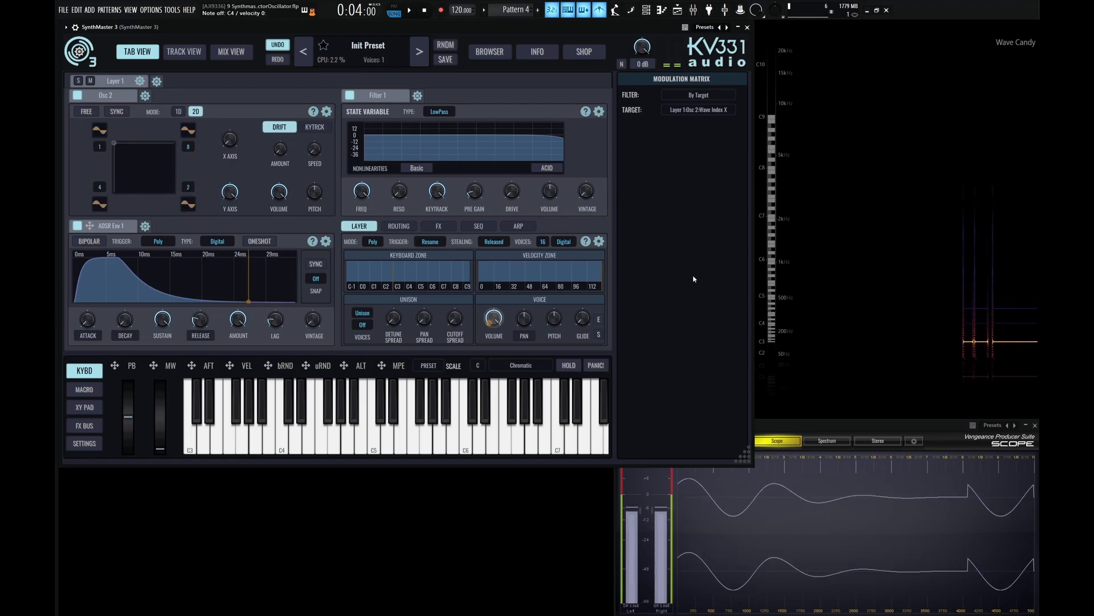
# - Drag the 2D vector point around the pad's corners and settle it at the centre
pyautogui.moveTo(113, 142); pyautogui.dragTo(205, 198)
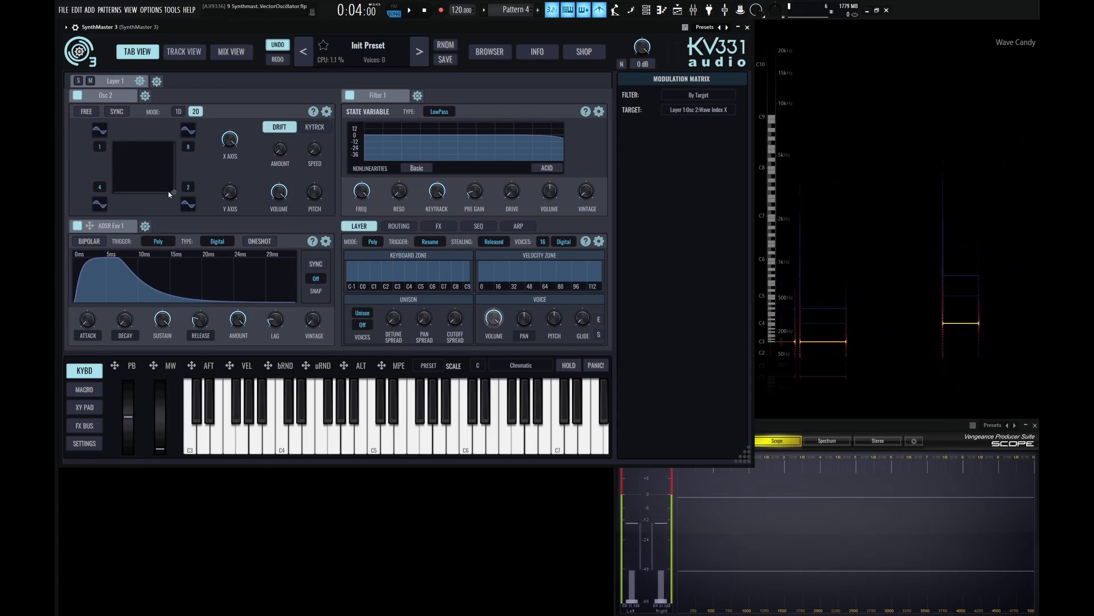
pyautogui.moveTo(173, 192); pyautogui.dragTo(111, 204)
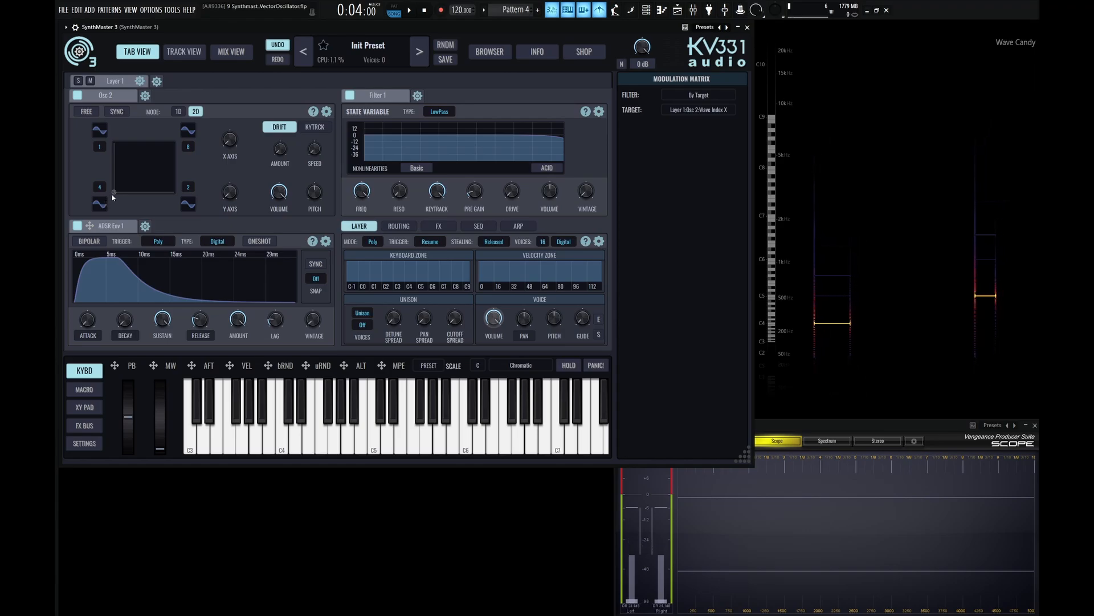
pyautogui.moveTo(113, 194); pyautogui.dragTo(174, 143)
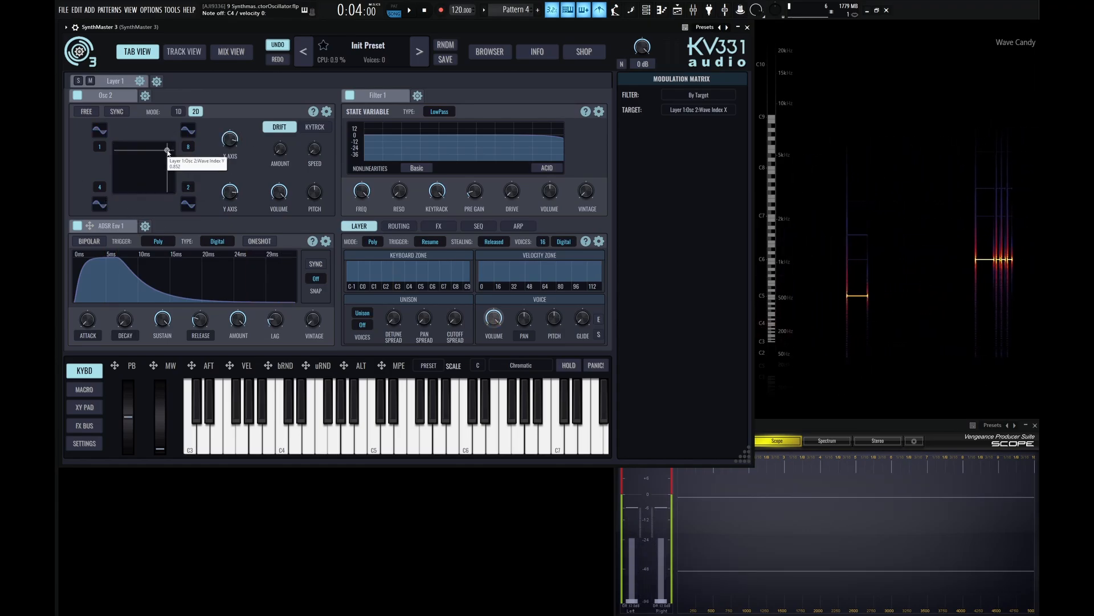
pyautogui.click(147, 164)
pyautogui.moveTo(147, 165); pyautogui.dragTo(135, 170)
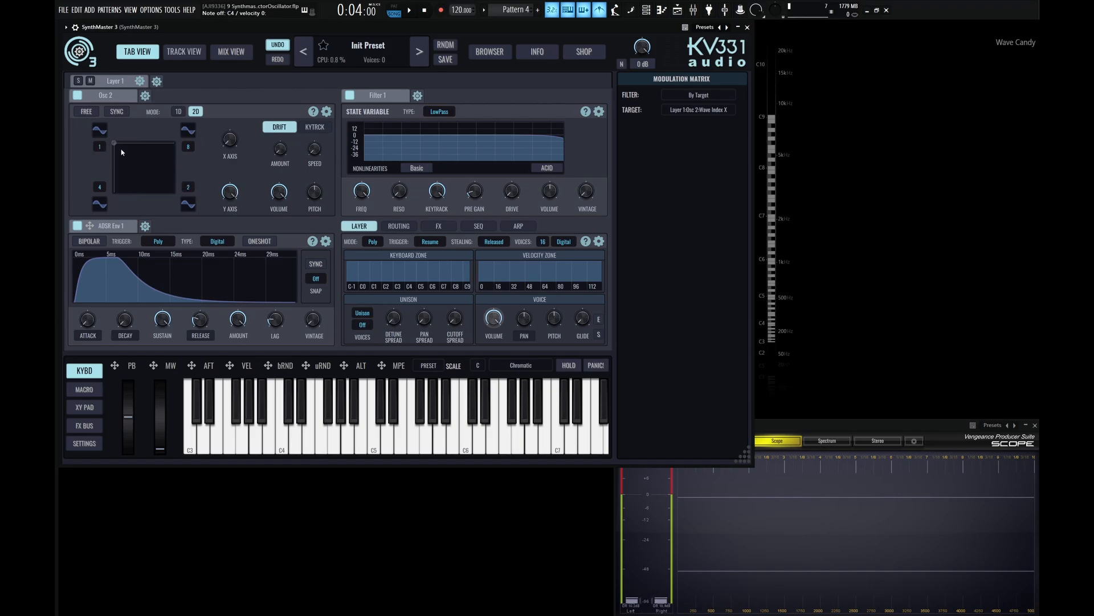
pyautogui.press('z')
pyautogui.moveTo(128, 150); pyautogui.dragTo(144, 168)
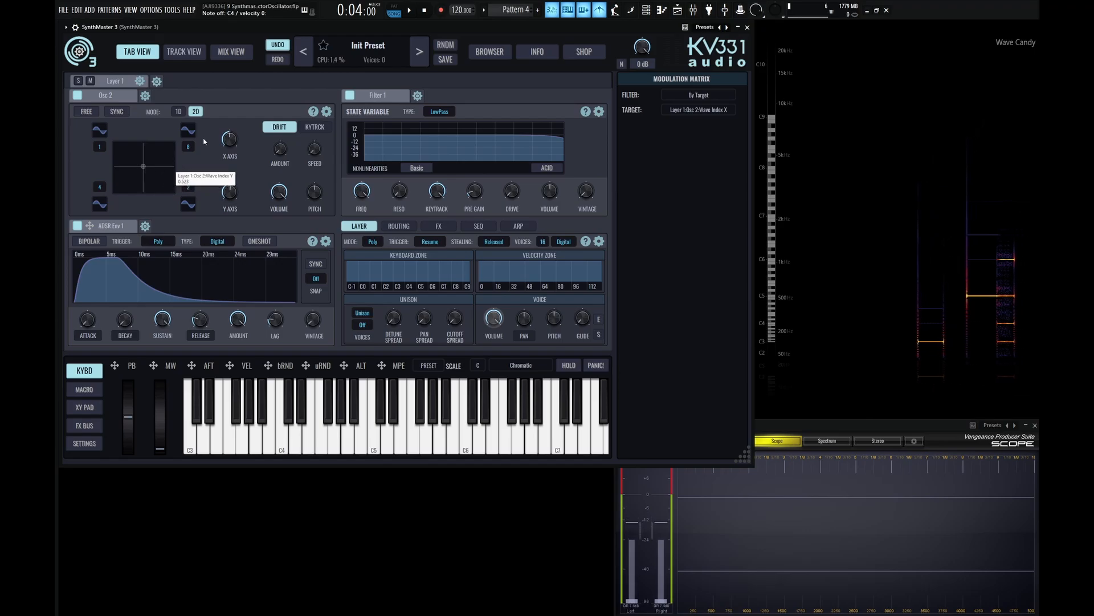
# - In 1D mode, drag the vector point toward the right edge, then switch back to 2D mode
pyautogui.click(178, 112)
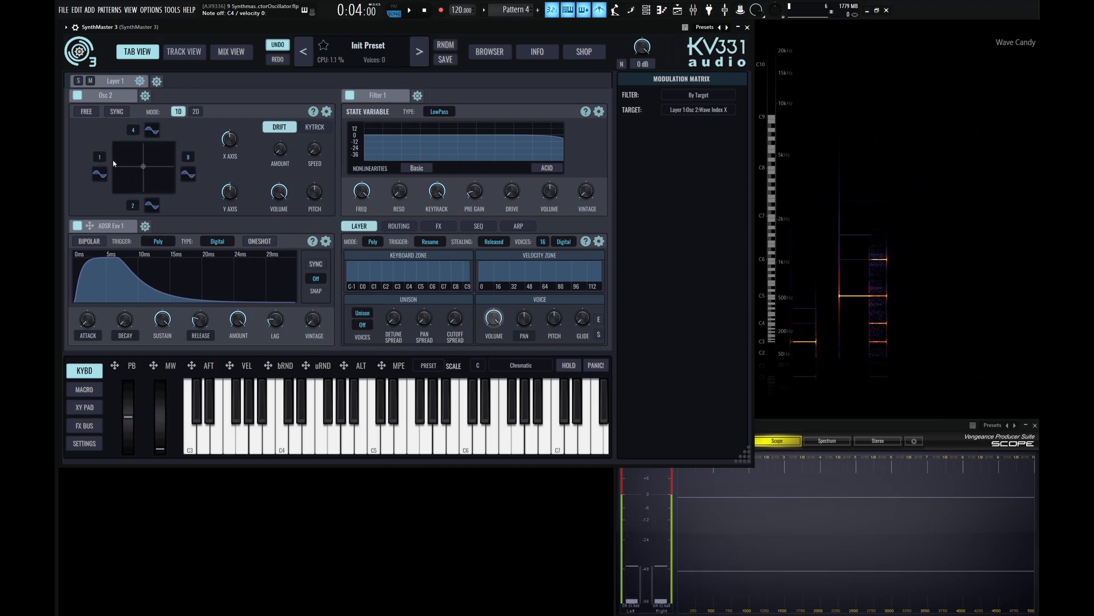
pyautogui.click(140, 185)
pyautogui.moveTo(141, 186); pyautogui.dragTo(179, 180)
pyautogui.click(196, 112)
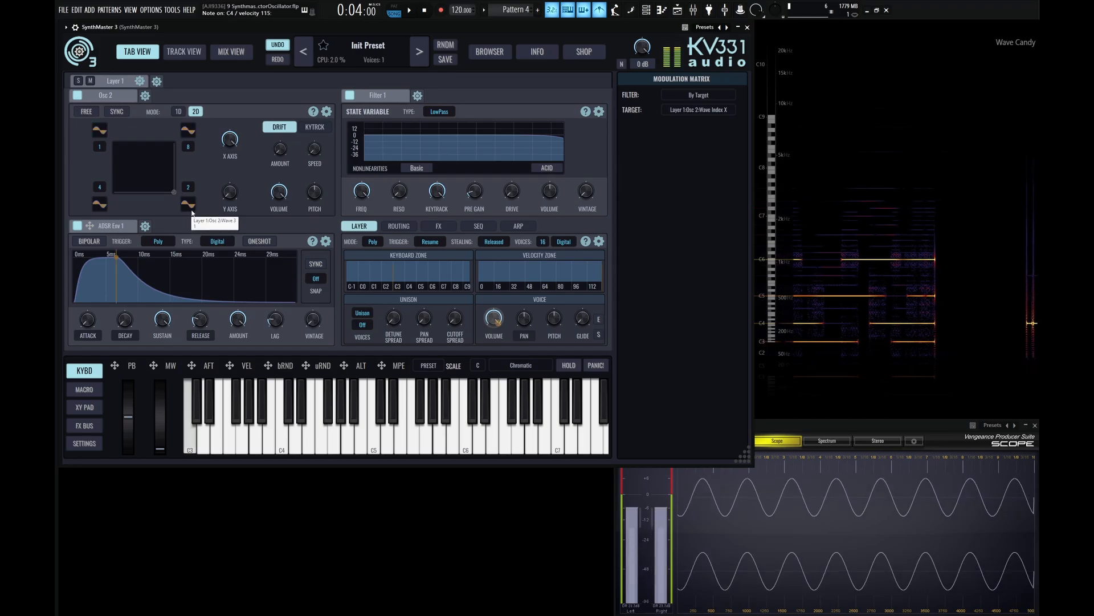